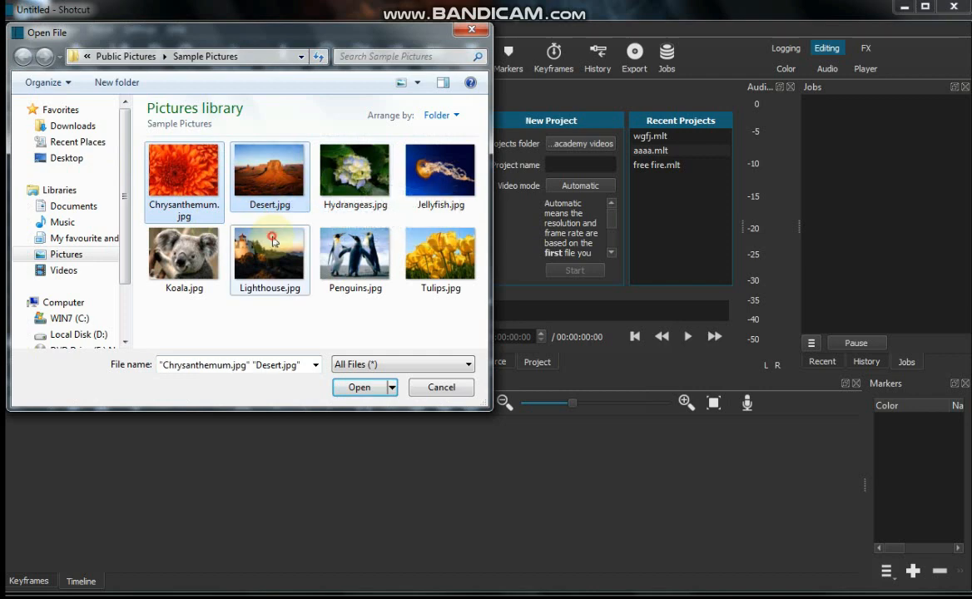
Add Chrysanthemum.jpg, Desert.jpg, Koala.jpg and Lighthouse.jpg from Sample Pictures to the playlist.
ctrl+click(268, 253)
ctrl+click(183, 254)
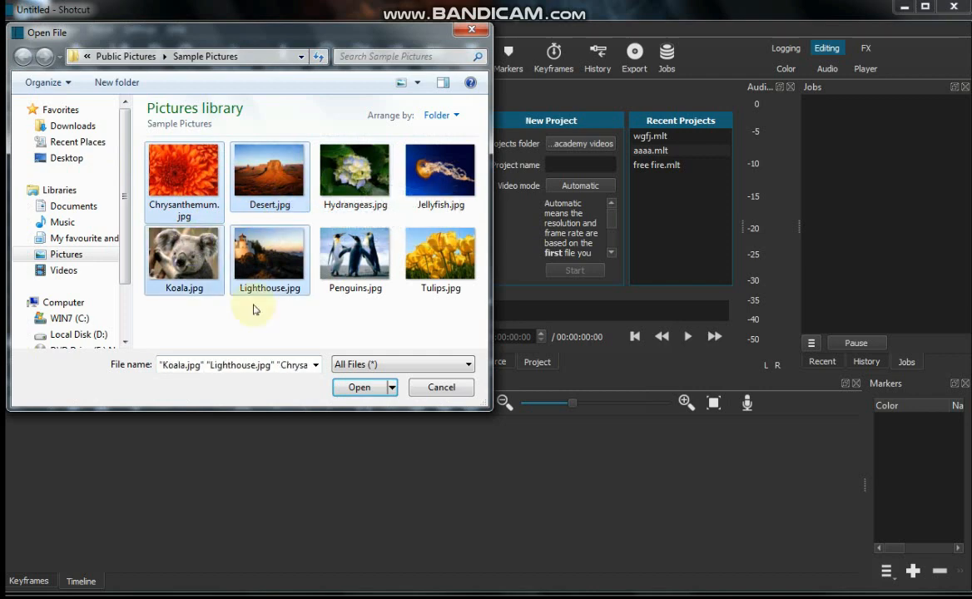
click(367, 389)
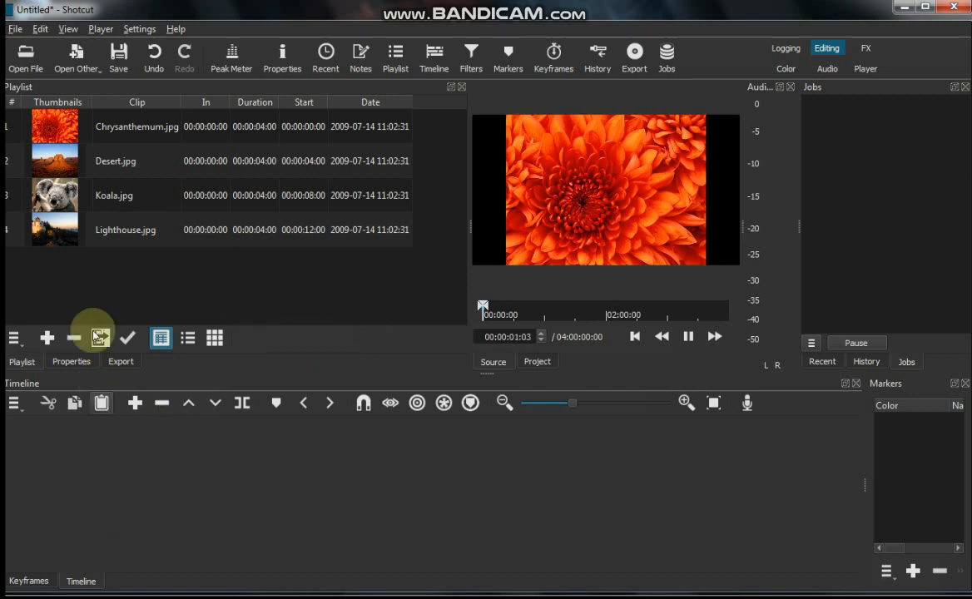
Place the Chrysanthemum, Desert and Koala images one after another on track V1 of the timeline.
drag(88, 129, 117, 480)
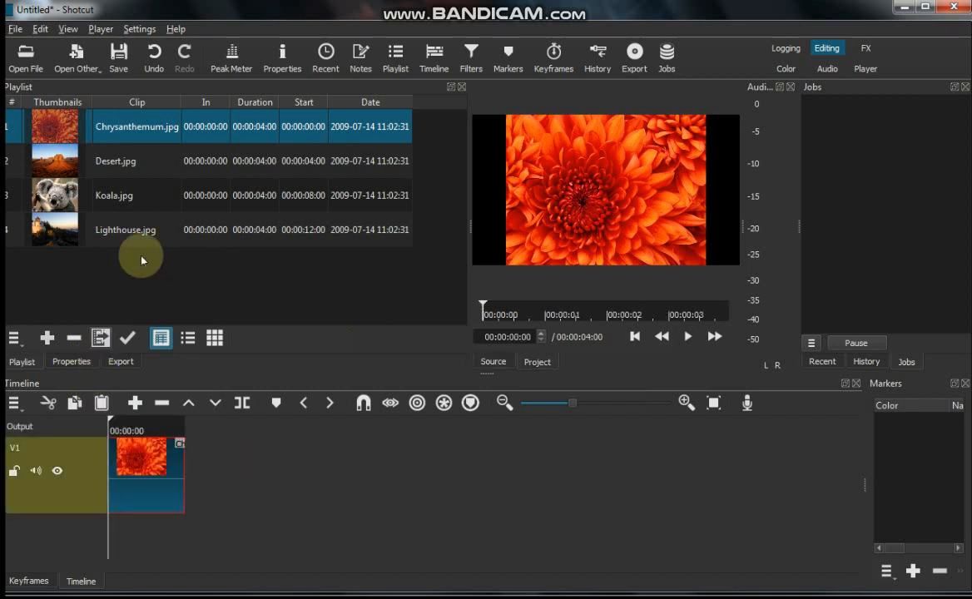
drag(128, 168, 188, 486)
drag(132, 210, 264, 466)
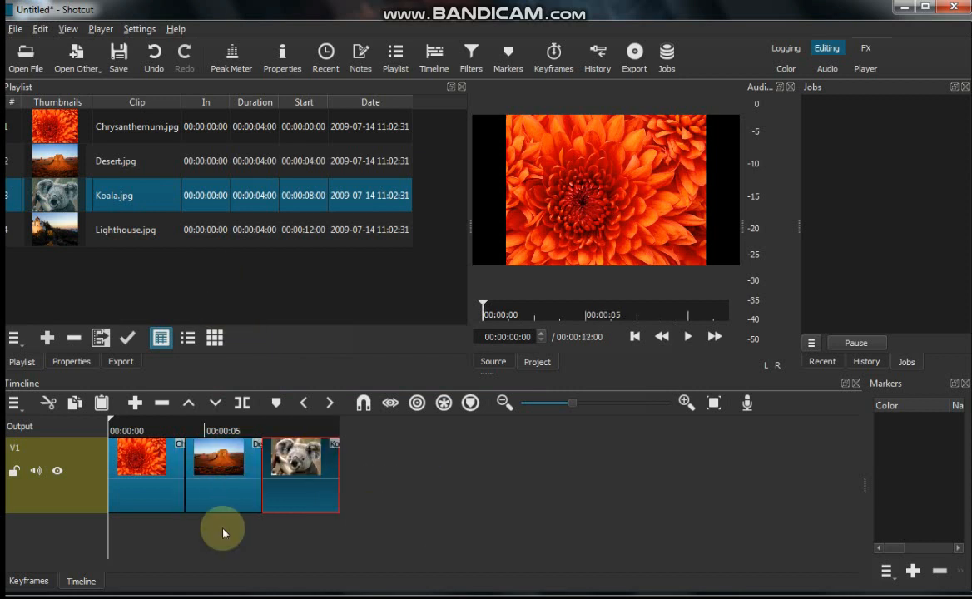
Ripple delete the Chrysanthemum, Desert and Koala clips from track V1 one by one.
right_click(160, 463)
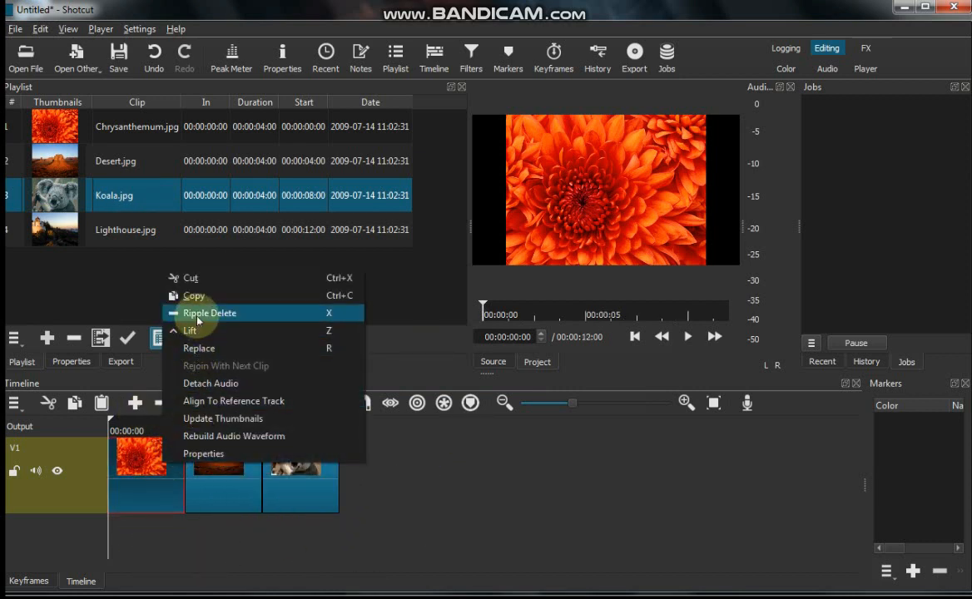
click(195, 312)
right_click(154, 491)
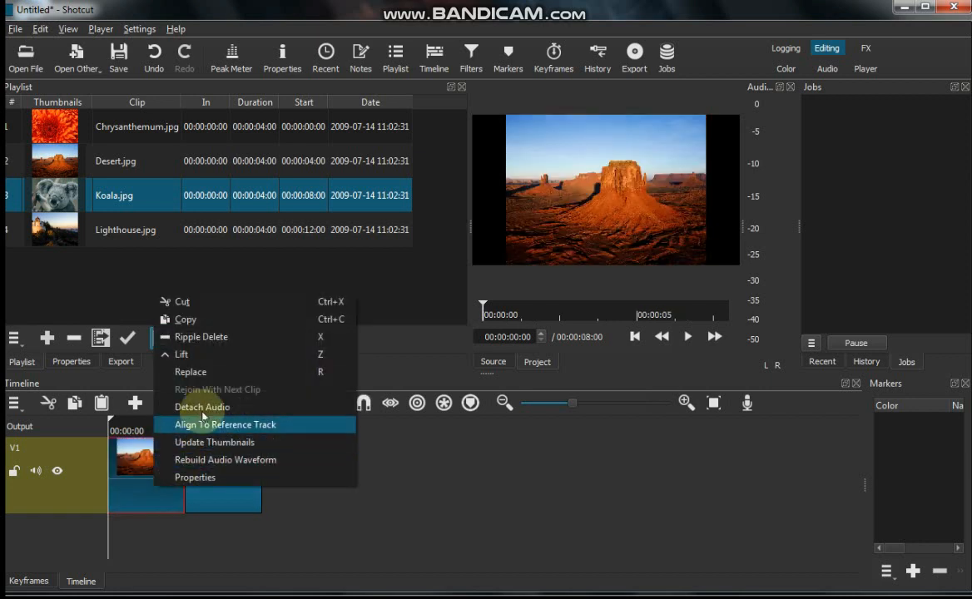
click(200, 335)
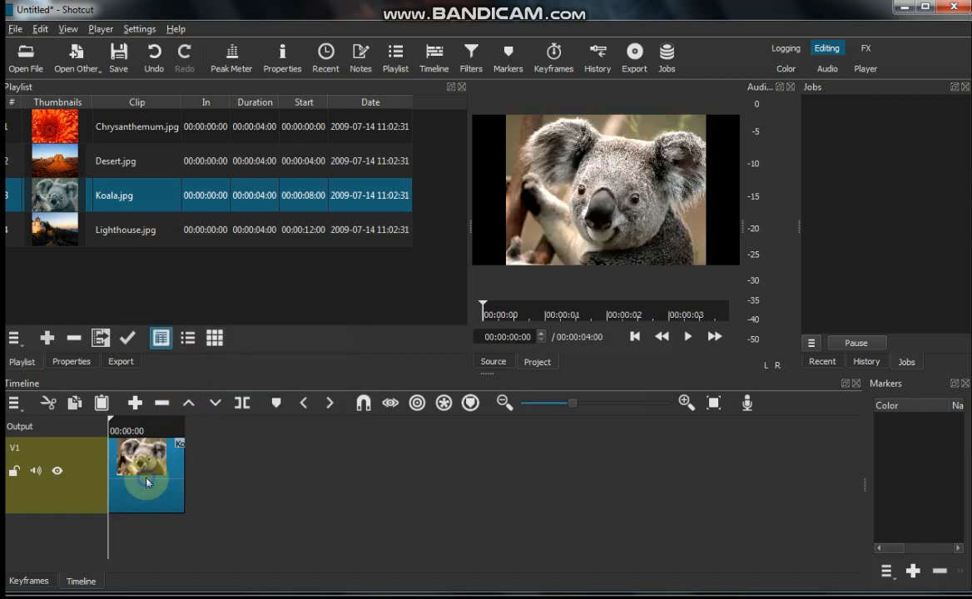
right_click(146, 483)
click(180, 330)
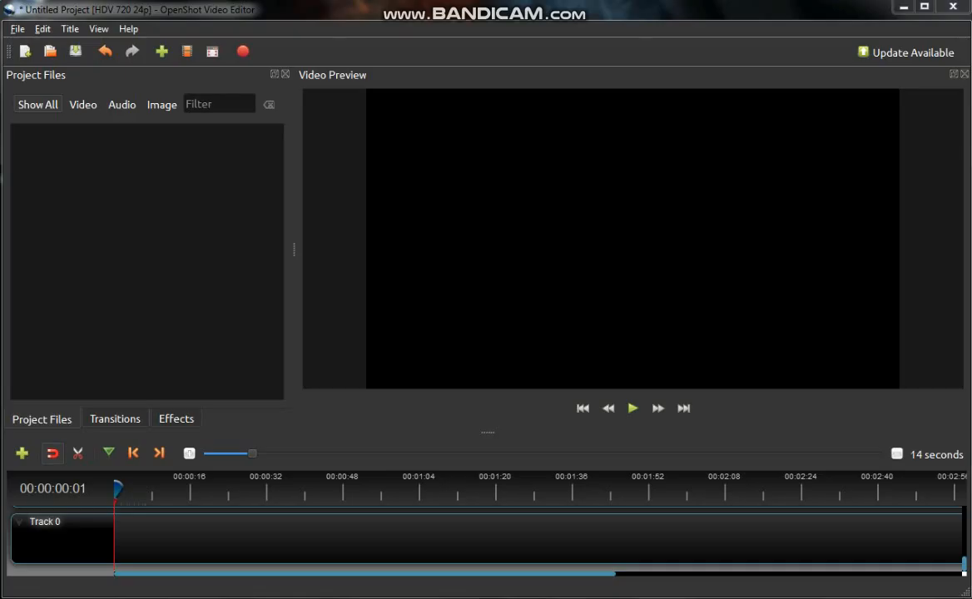
In OpenShot Video Editor, import Lighthouse.jpg and place it at the start of Track 0.
right_click(98, 197)
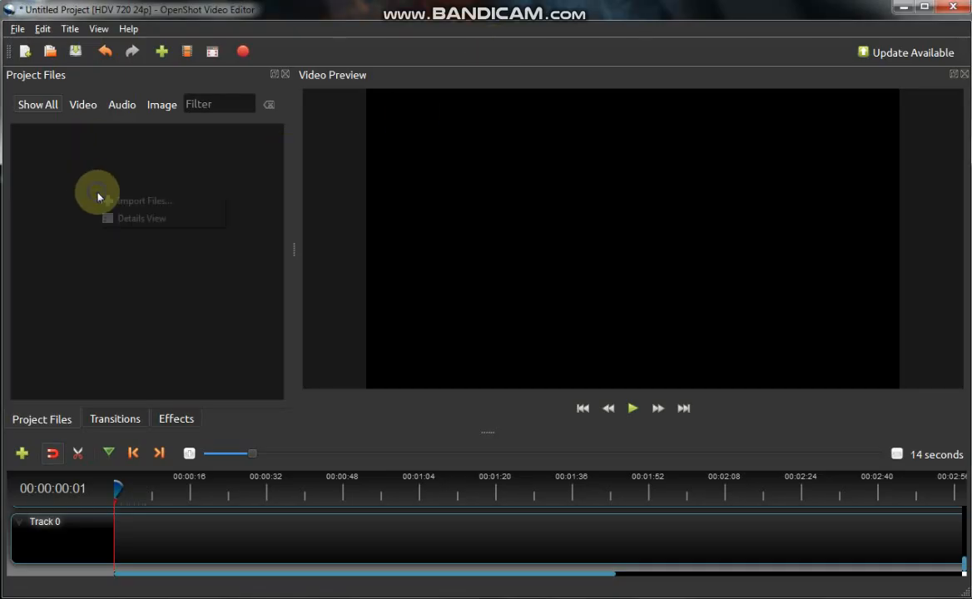
click(120, 200)
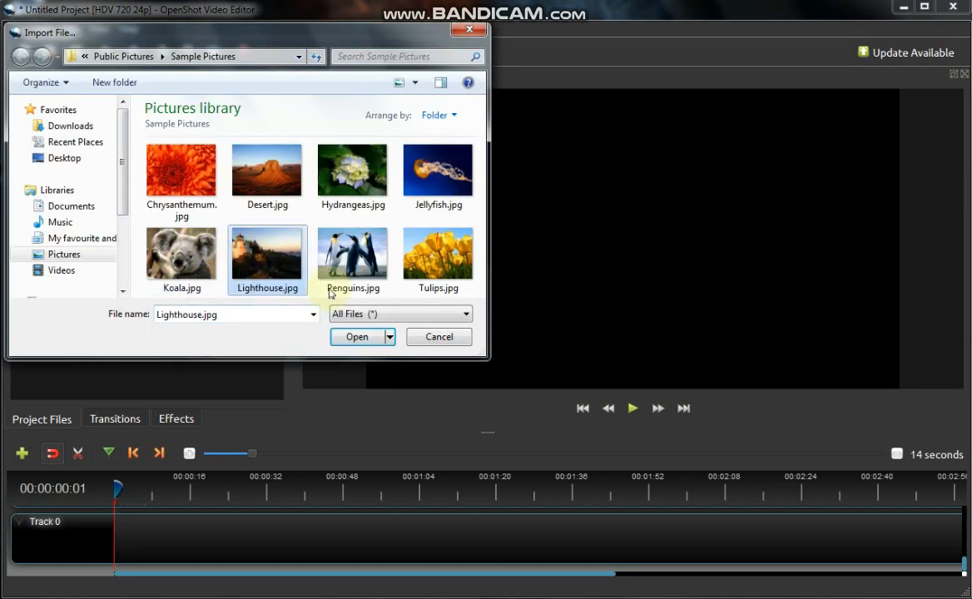
click(353, 337)
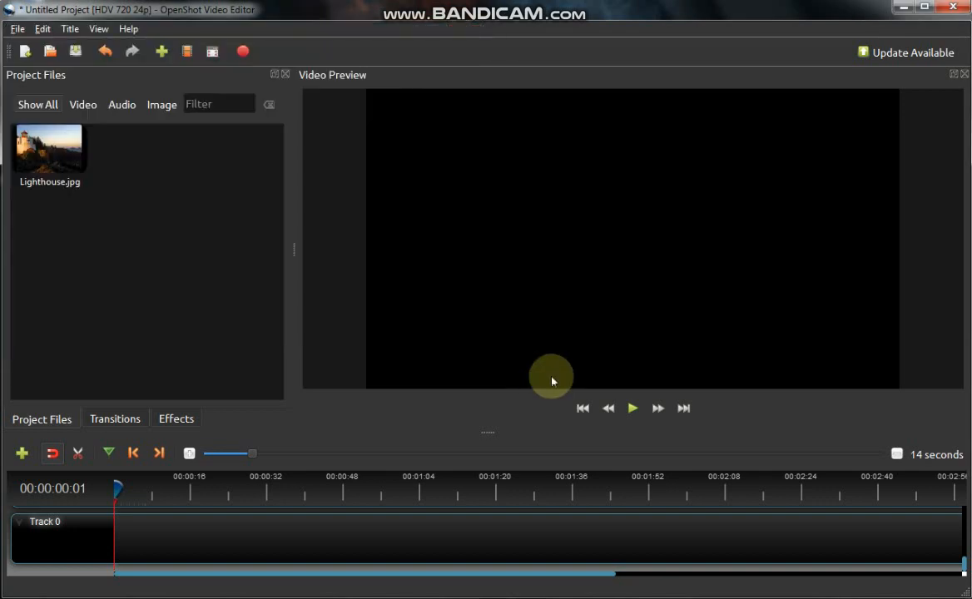
drag(51, 151, 115, 549)
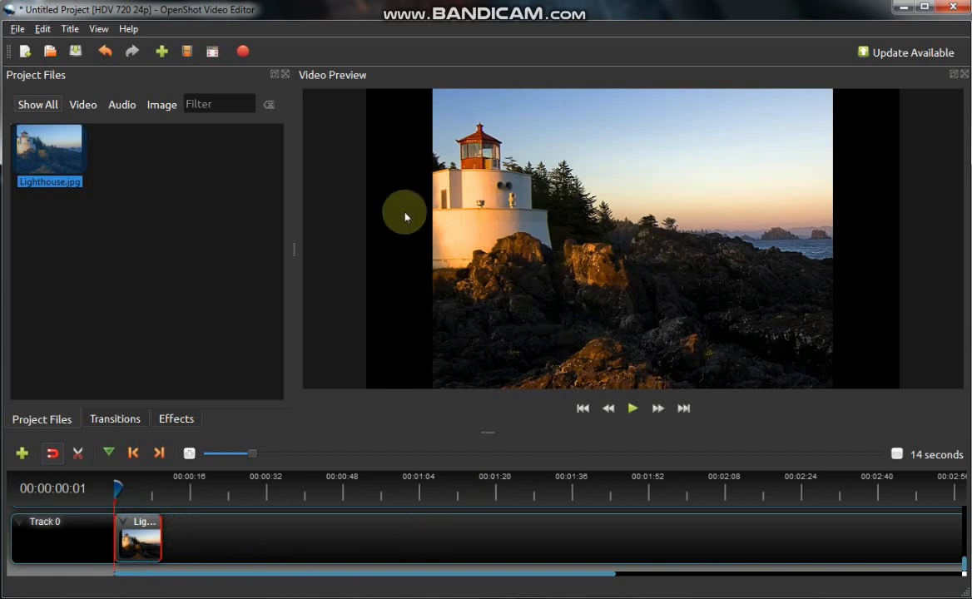
Remove the Lighthouse clip from Track 0, and remove Lighthouse.jpg from the project files.
right_click(139, 535)
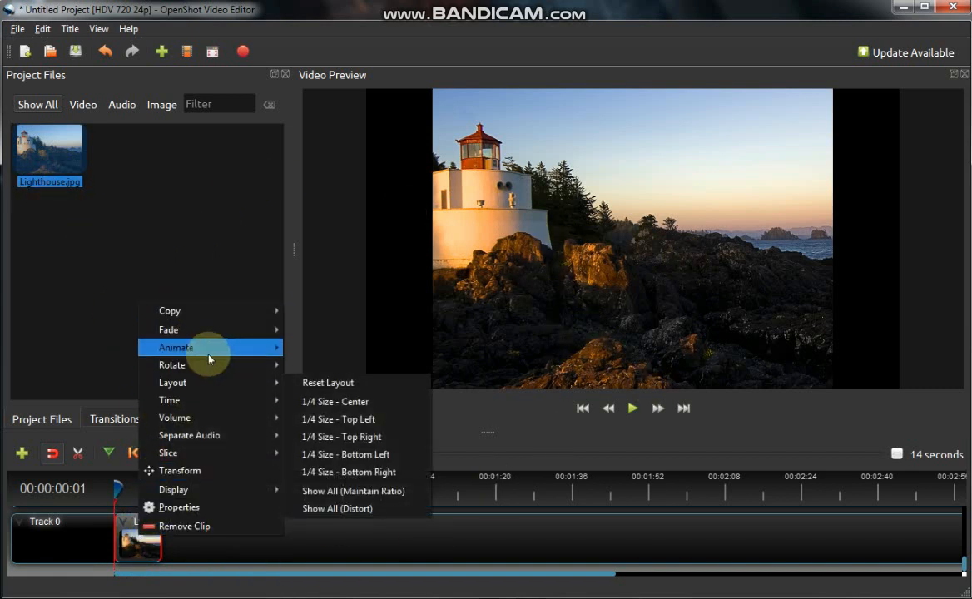
mouse_move(209, 358)
mouse_move(326, 367)
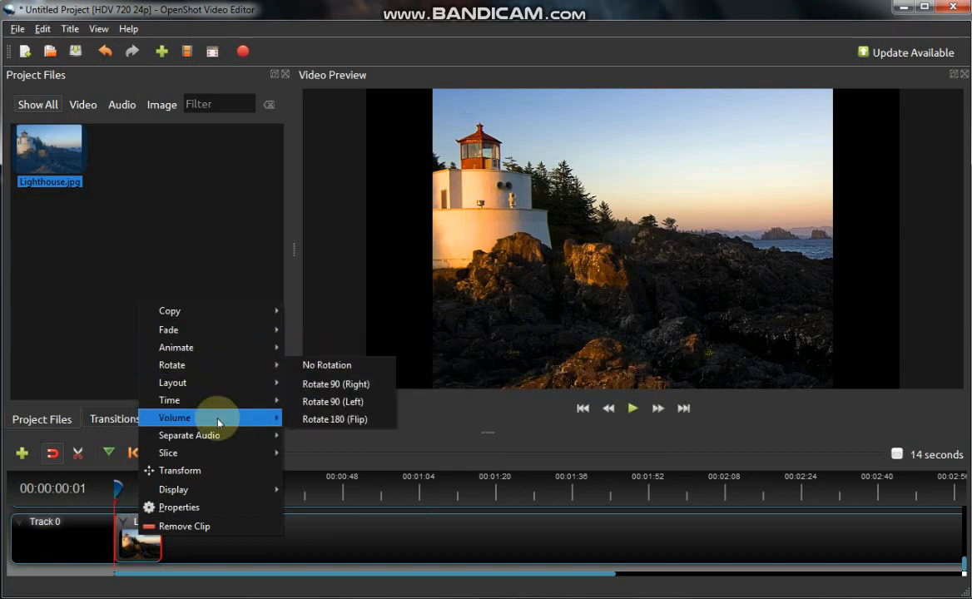
mouse_move(271, 417)
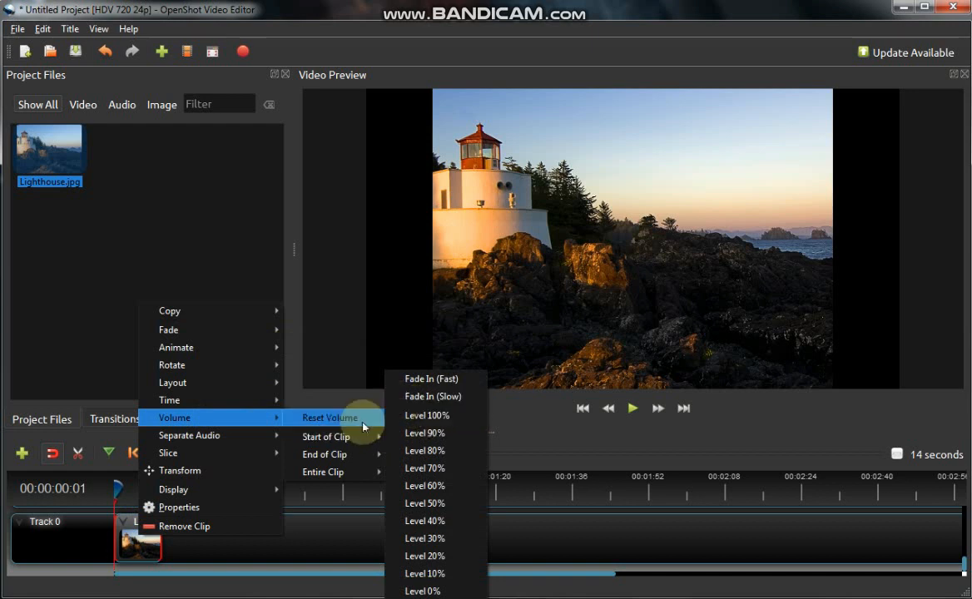
mouse_move(211, 497)
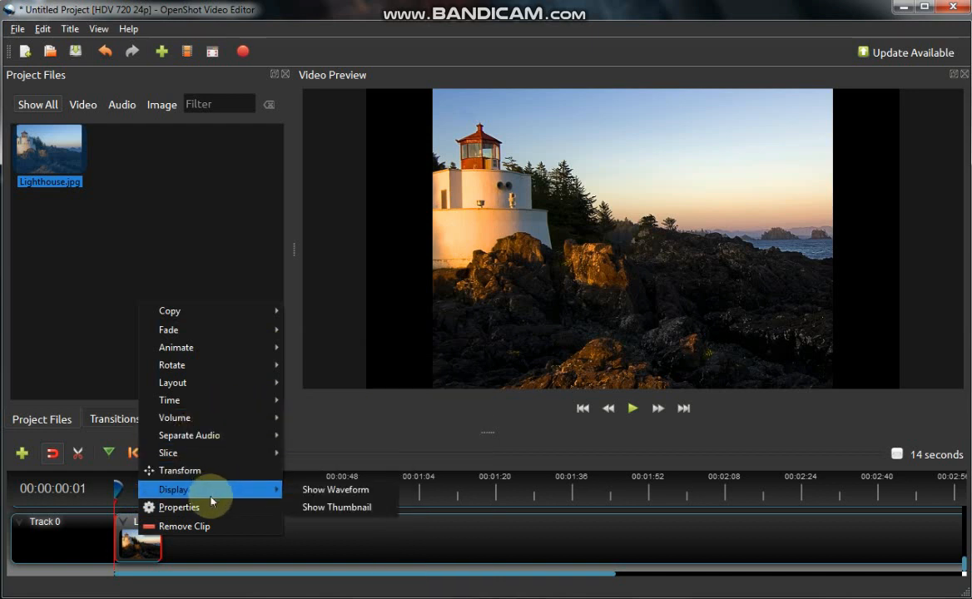
click(204, 525)
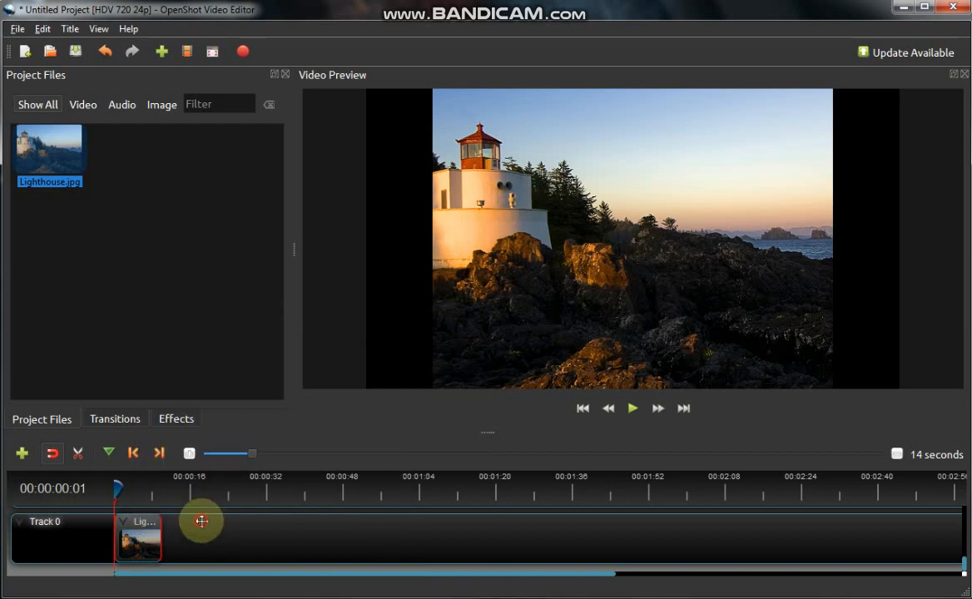
right_click(63, 153)
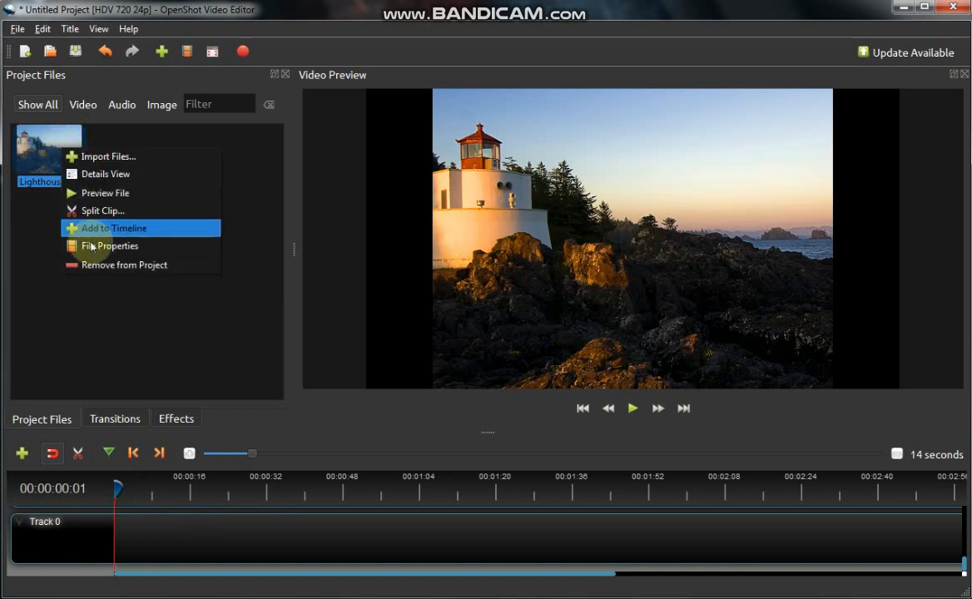
click(134, 266)
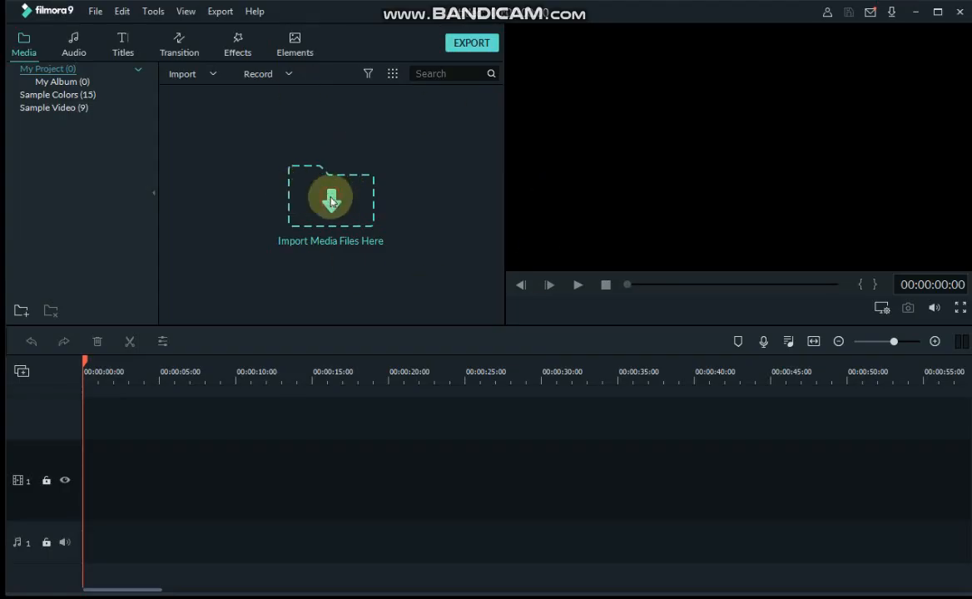
In Filmora9, import My Video.mp4 from the gta folder into the project media.
click(331, 200)
click(196, 113)
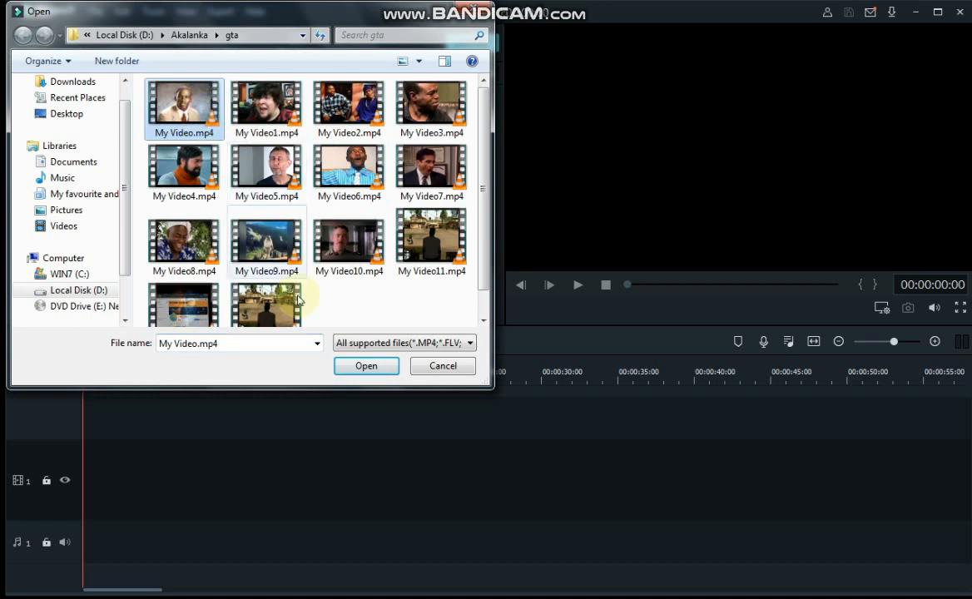
click(363, 366)
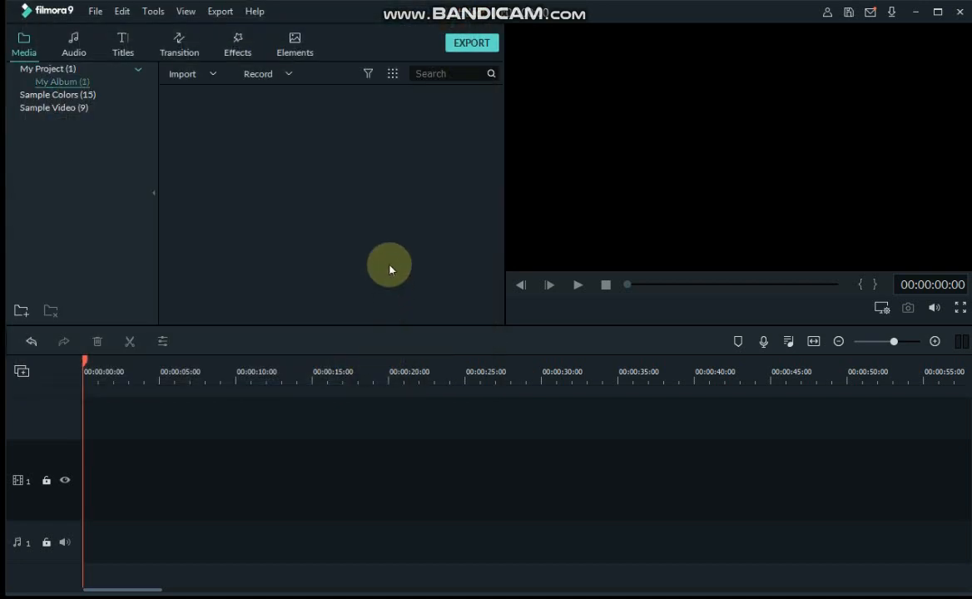
click(636, 338)
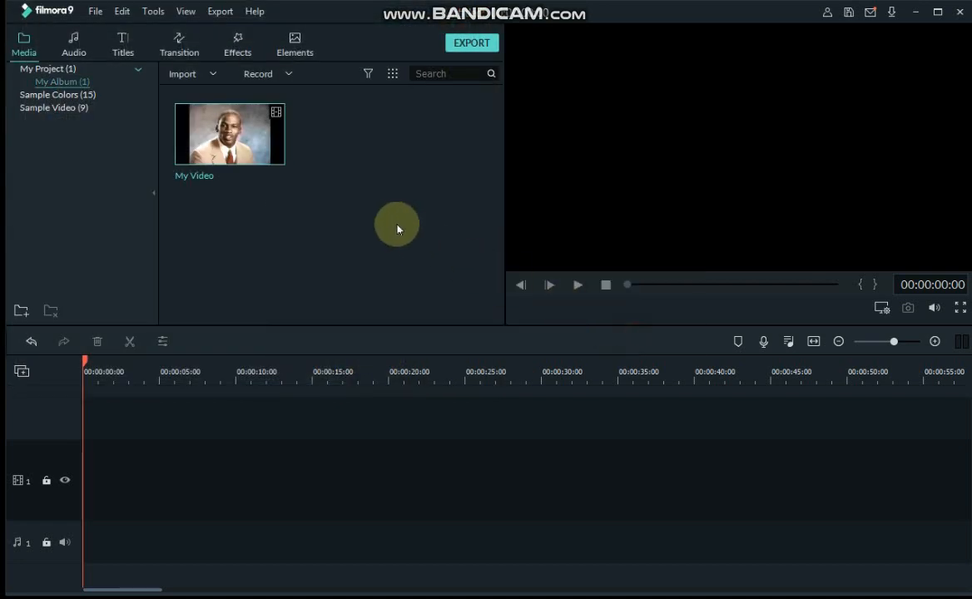
Import Chrysanthemum.jpg from the Sample Pictures folder into the project media.
right_click(397, 225)
click(409, 236)
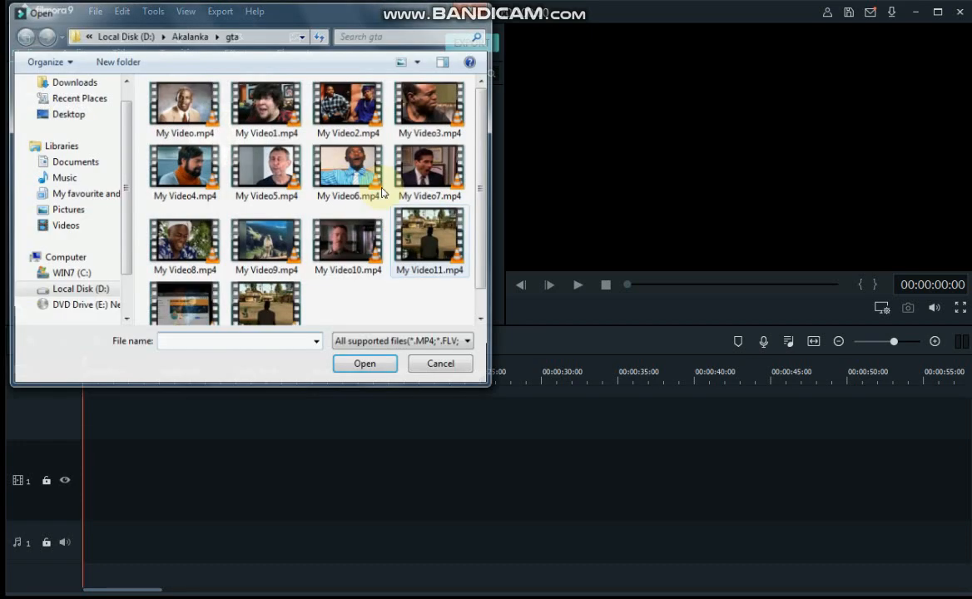
click(67, 210)
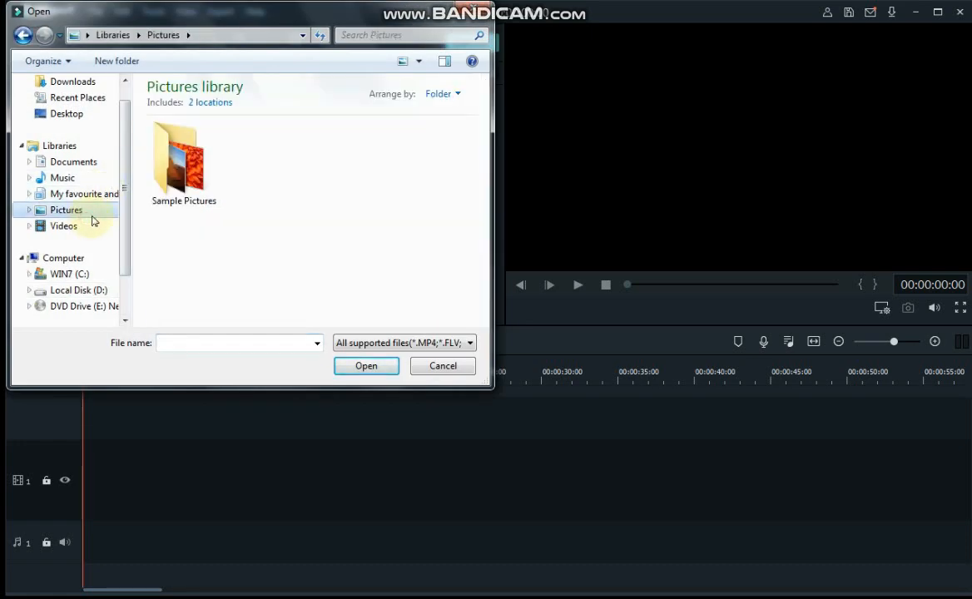
double_click(157, 187)
click(171, 162)
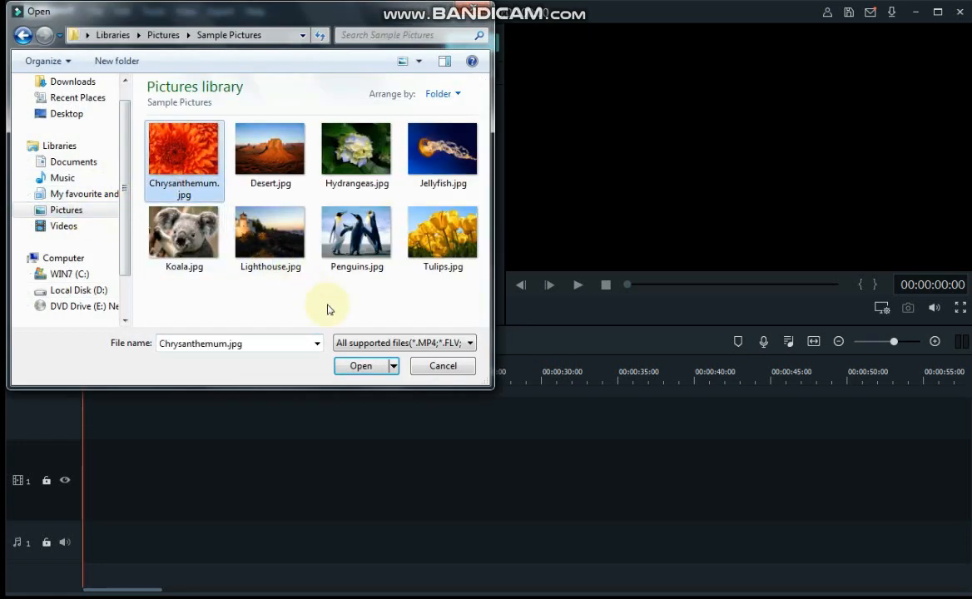
click(358, 367)
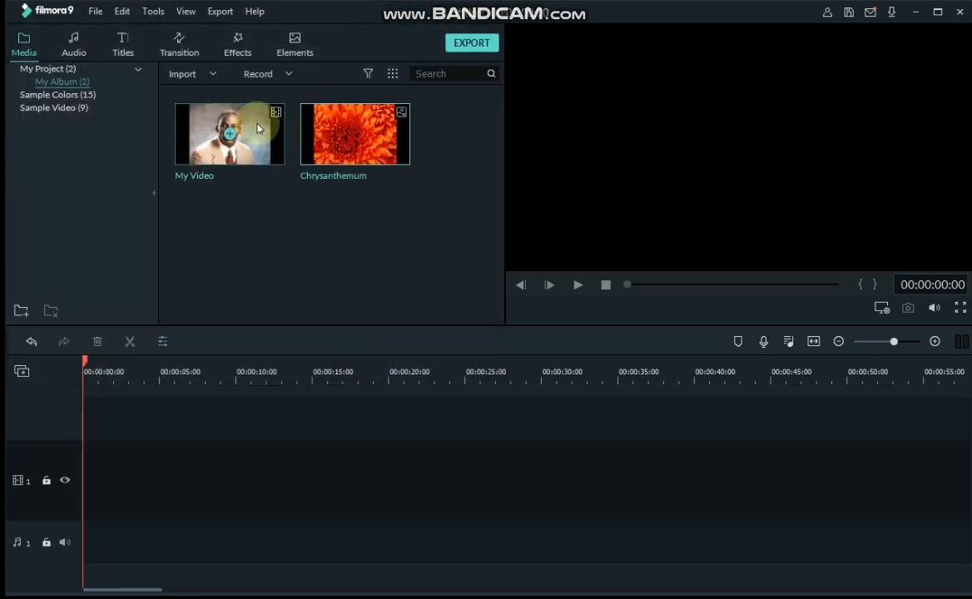
Place My Video at the start of video track 1 and the Chrysanthemum image directly behind it.
drag(194, 140, 81, 470)
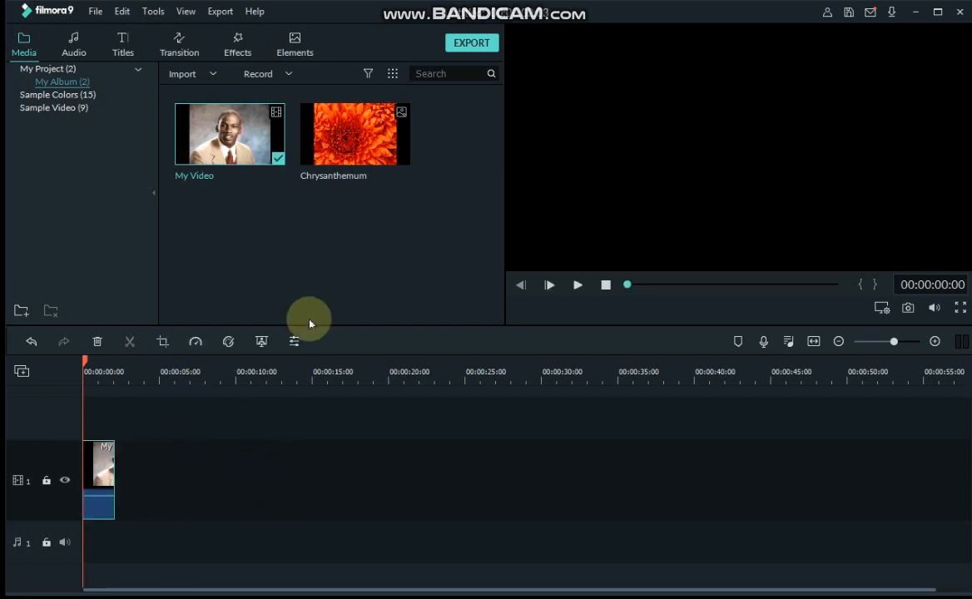
drag(321, 135, 114, 453)
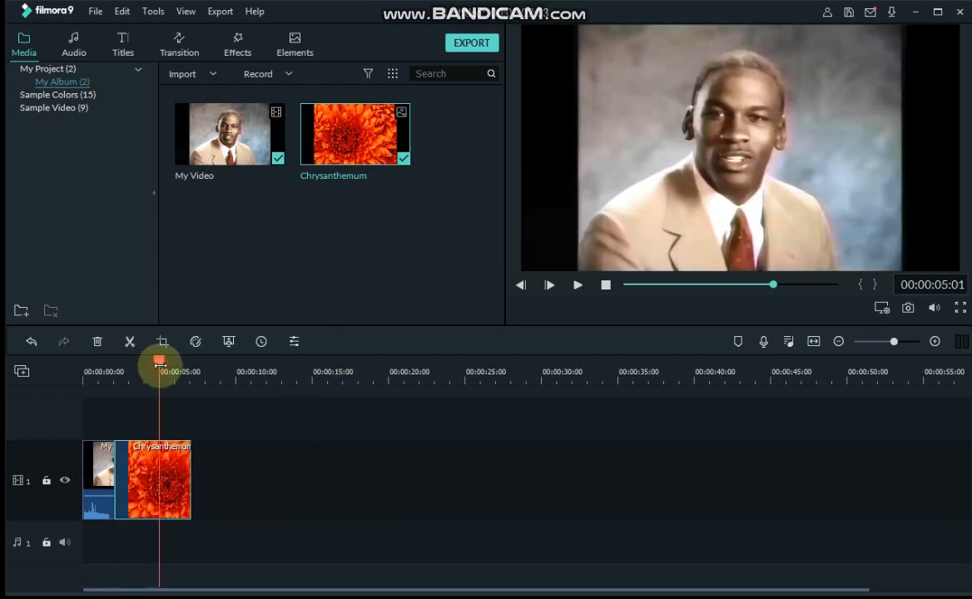
Split the Chrysanthemum clip at 00:00:03:20 and delete its second part.
drag(159, 363, 142, 352)
click(130, 341)
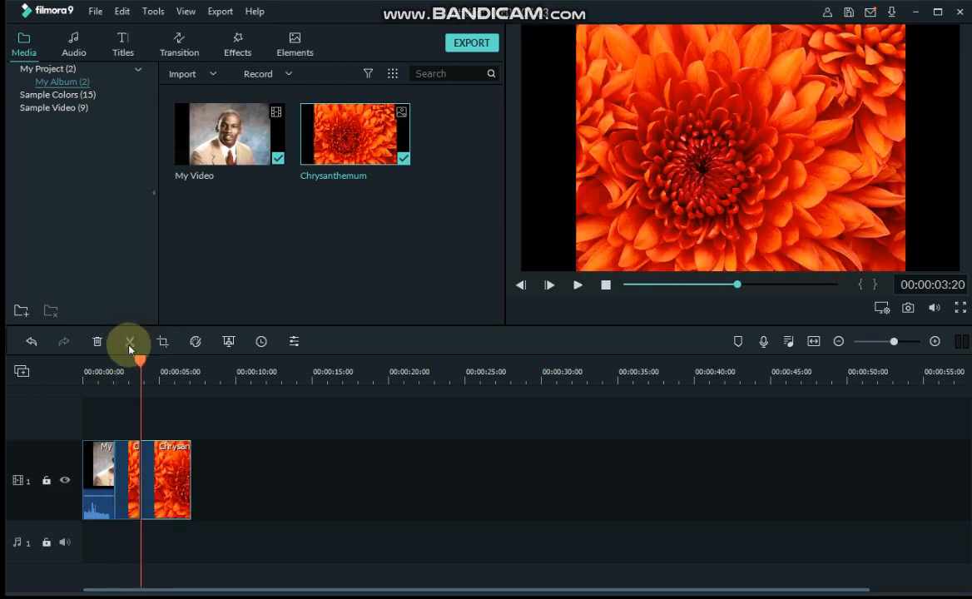
click(180, 477)
right_click(180, 476)
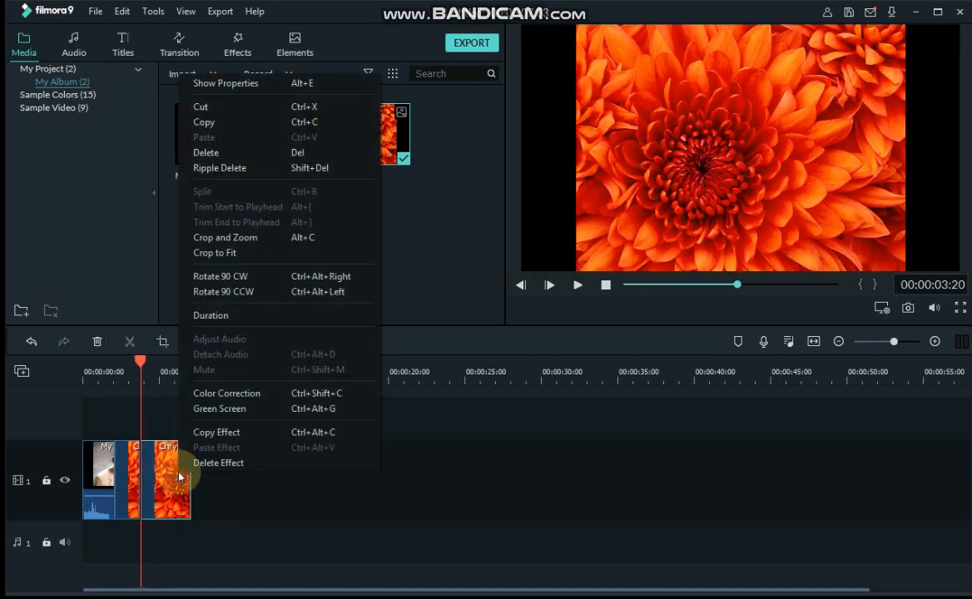
click(191, 460)
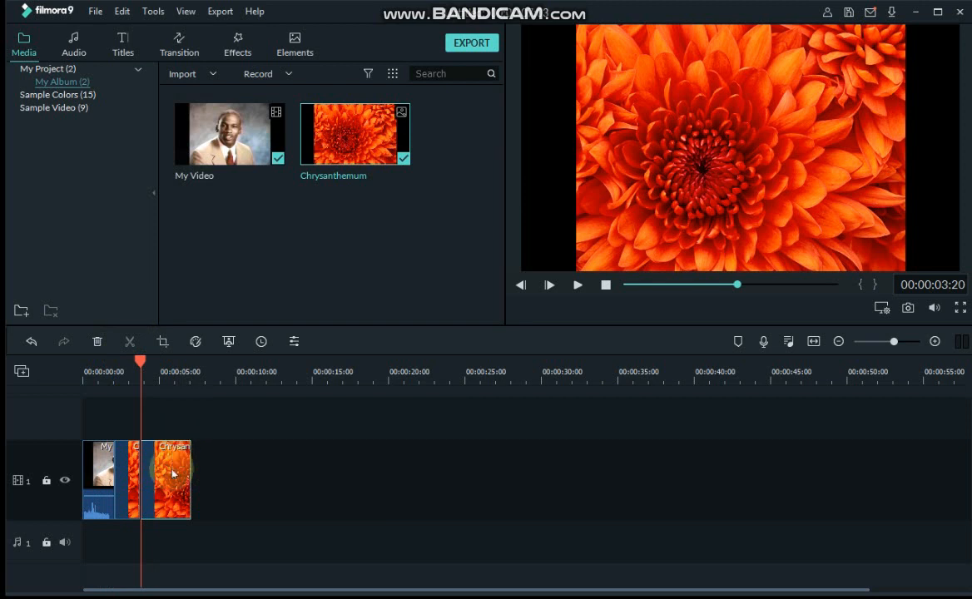
right_click(174, 473)
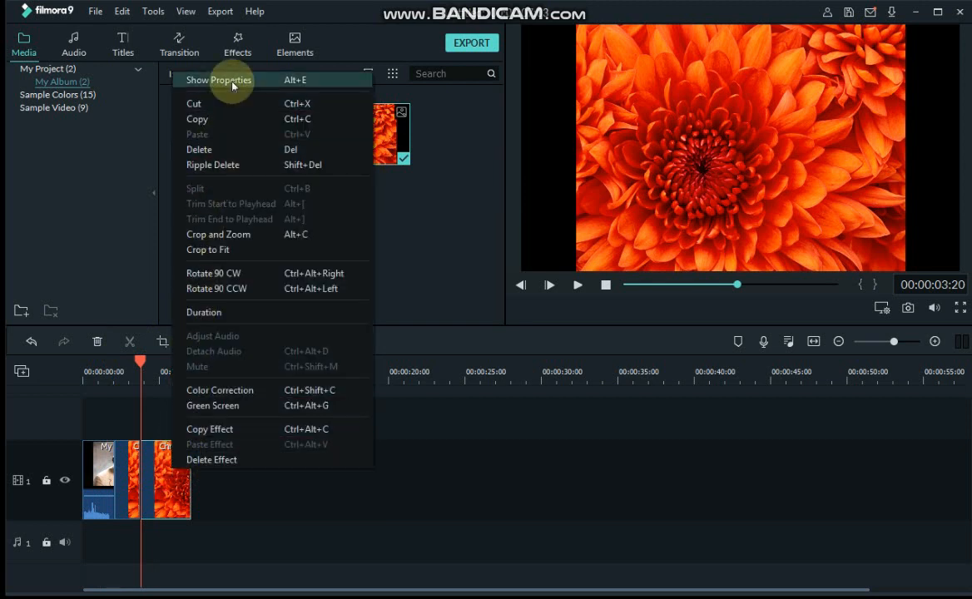
click(220, 149)
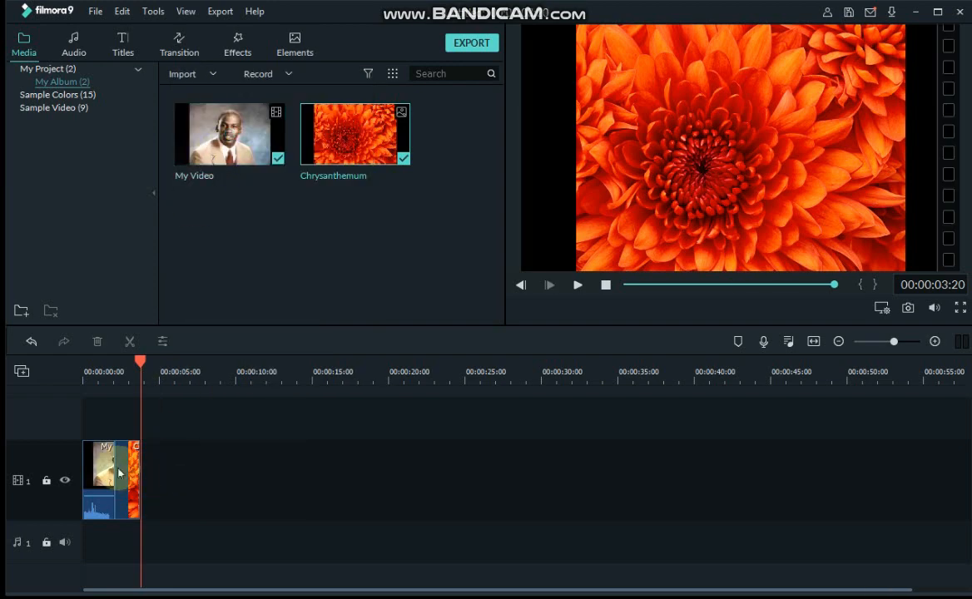
Split the My Video clip on video track 1 at 00:00:01:15.
drag(140, 360, 110, 383)
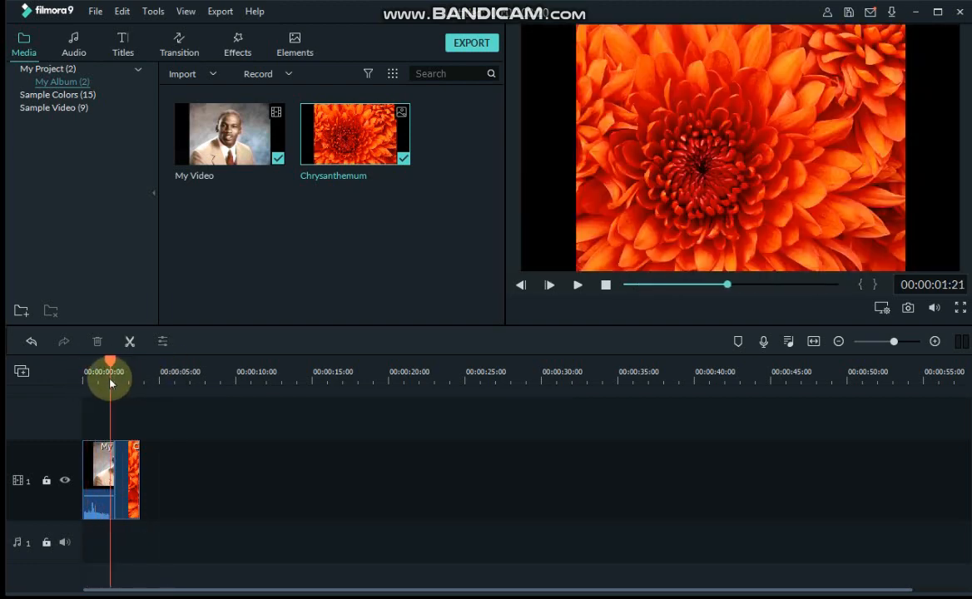
click(131, 350)
click(119, 434)
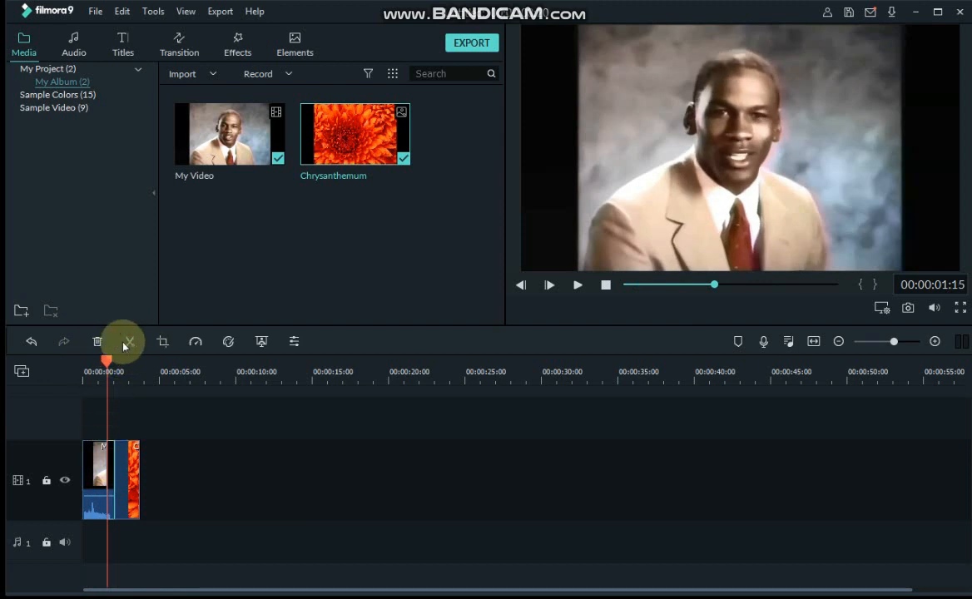
Delete the second part of the split My Video clip and move the playhead to 00:00:01:08.
click(98, 342)
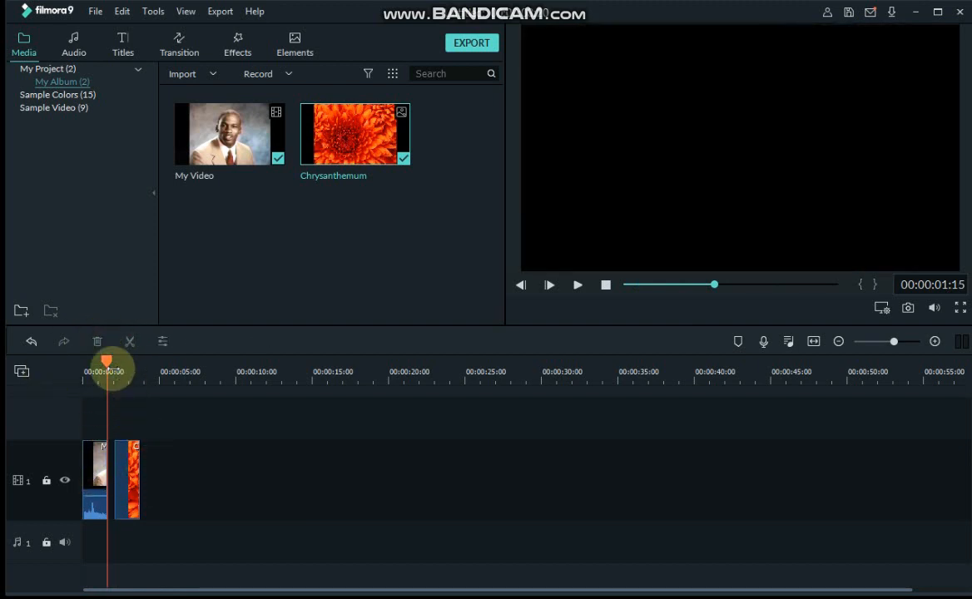
drag(119, 366, 102, 404)
Inspect the remaining My Video clip's custom speed settings and its video properties without changing anything.
click(95, 456)
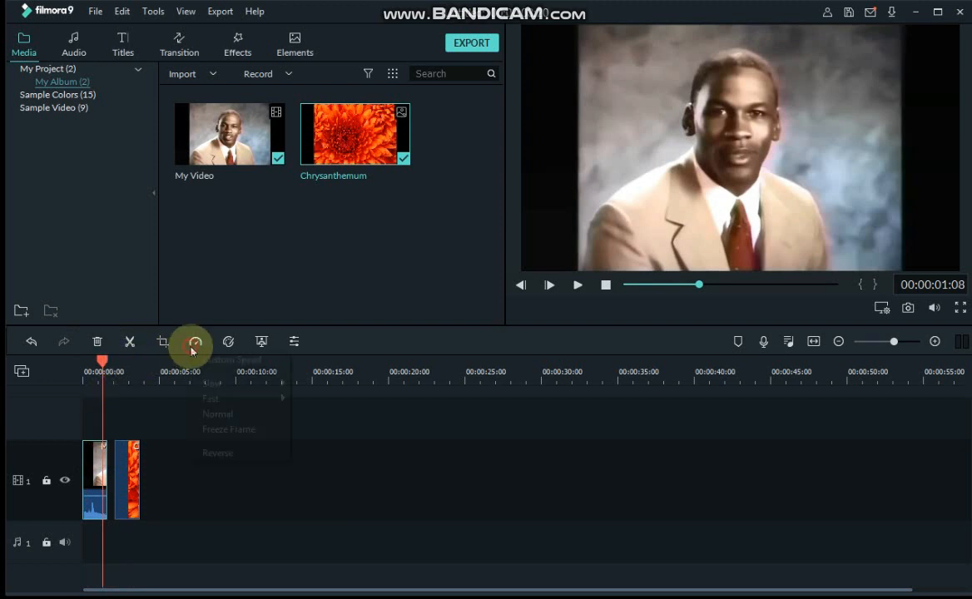
click(233, 358)
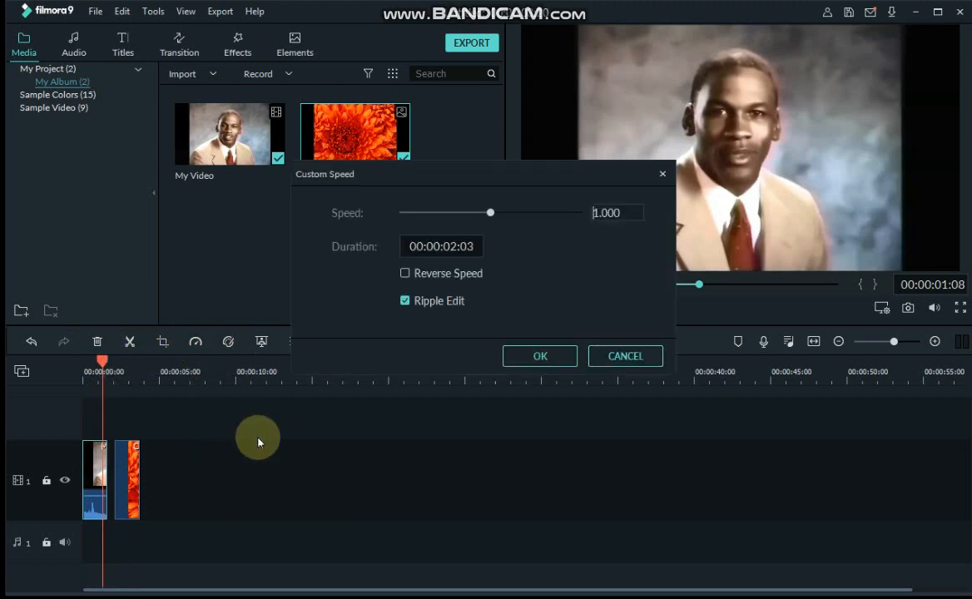
click(663, 175)
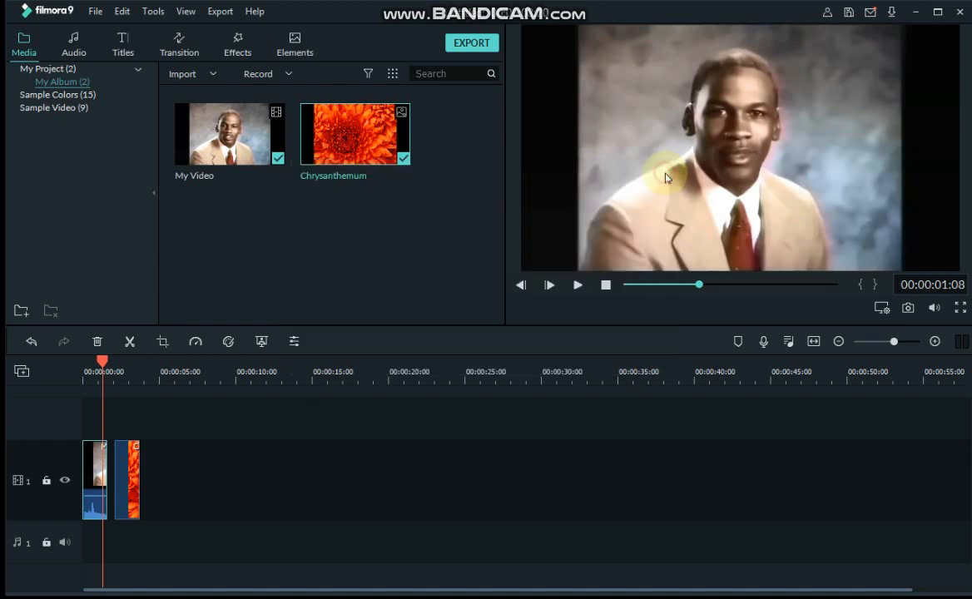
click(293, 341)
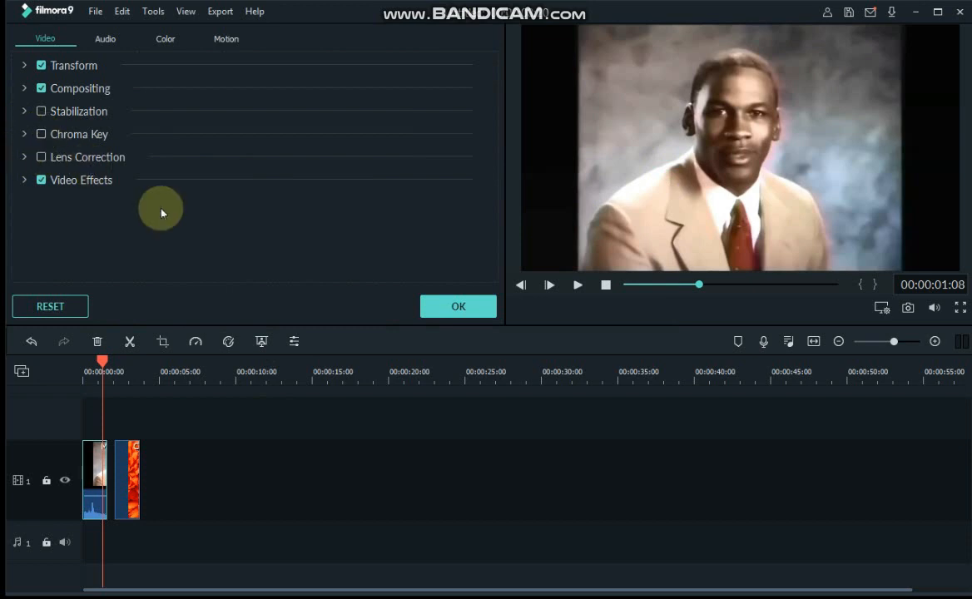
click(443, 305)
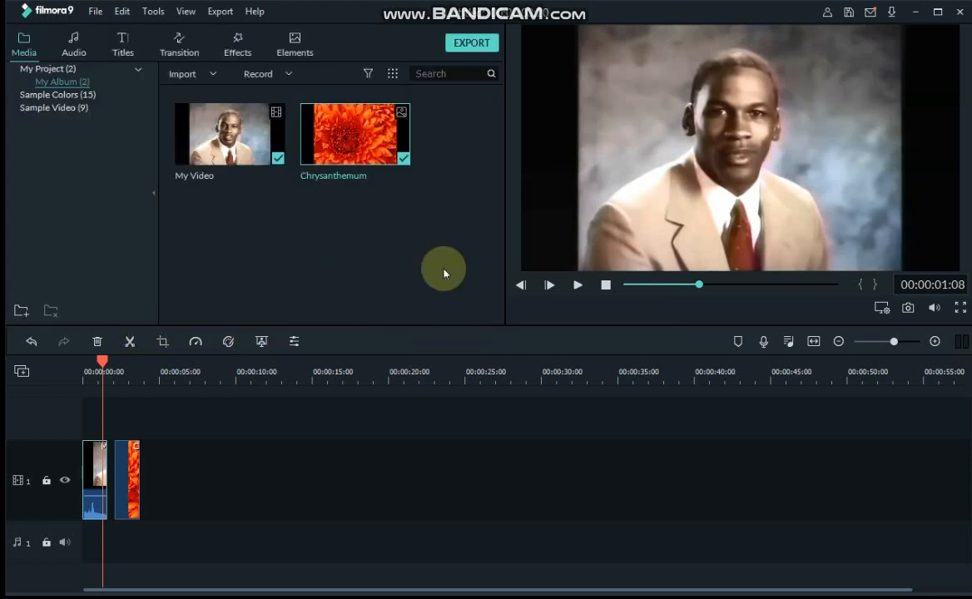
Delete the Chrysanthemum clip and the remaining My Video clip from video track 1.
right_click(130, 454)
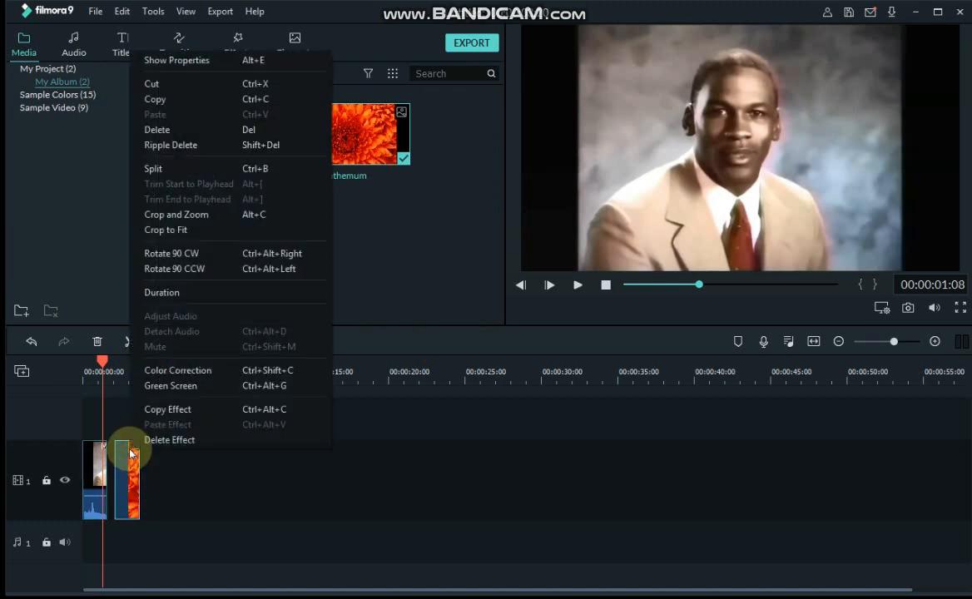
click(193, 131)
right_click(92, 471)
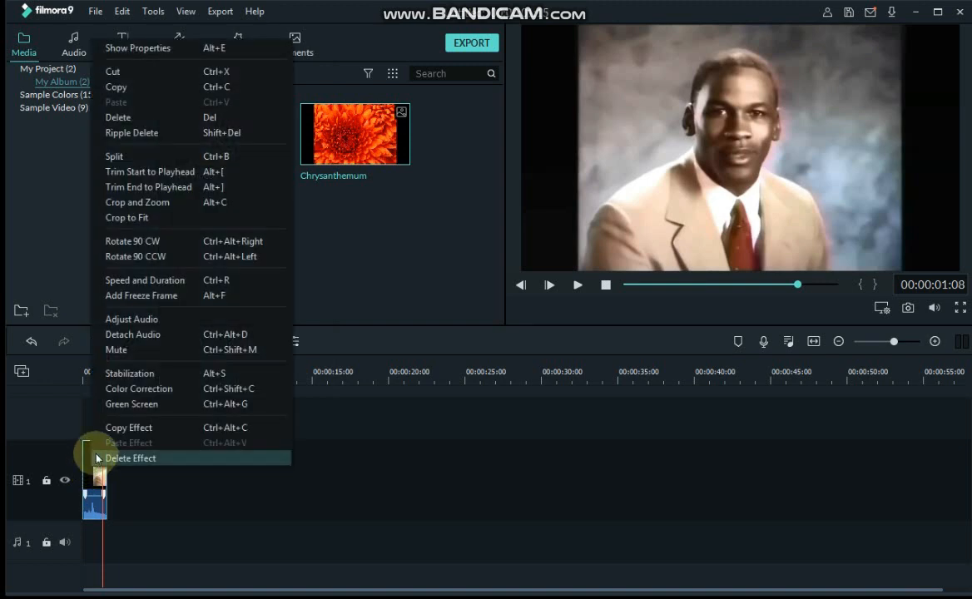
click(152, 128)
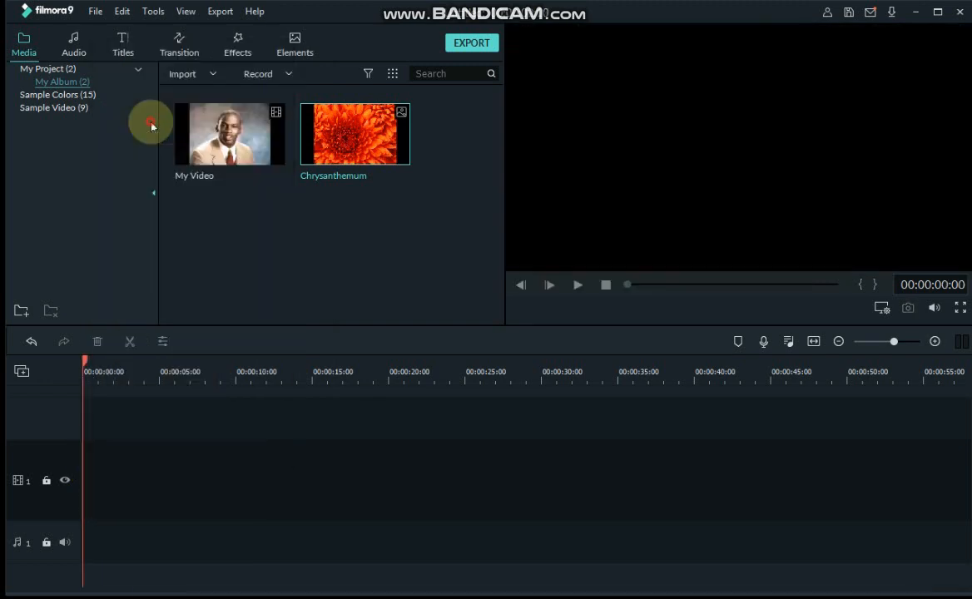
right_click(225, 135)
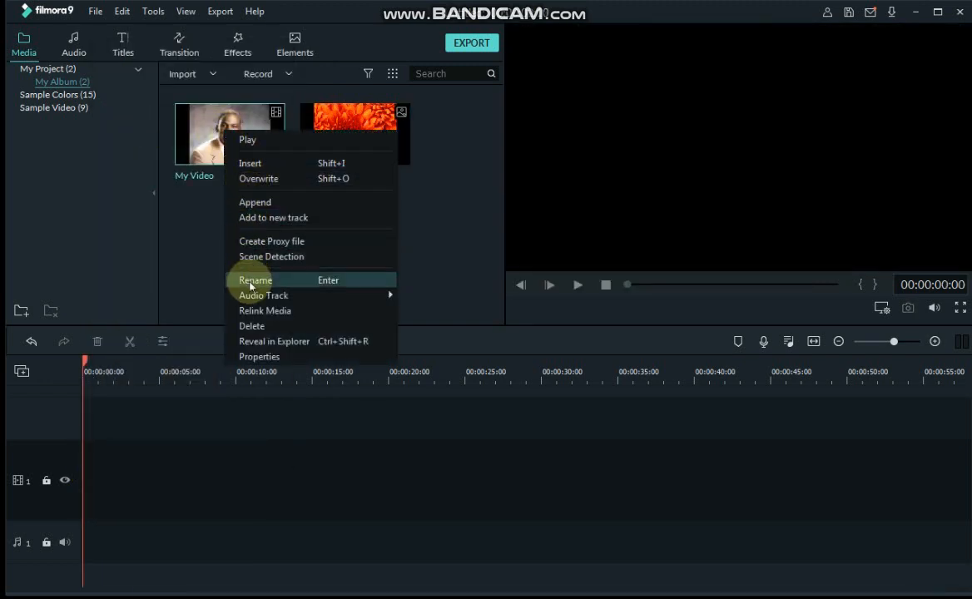
click(244, 326)
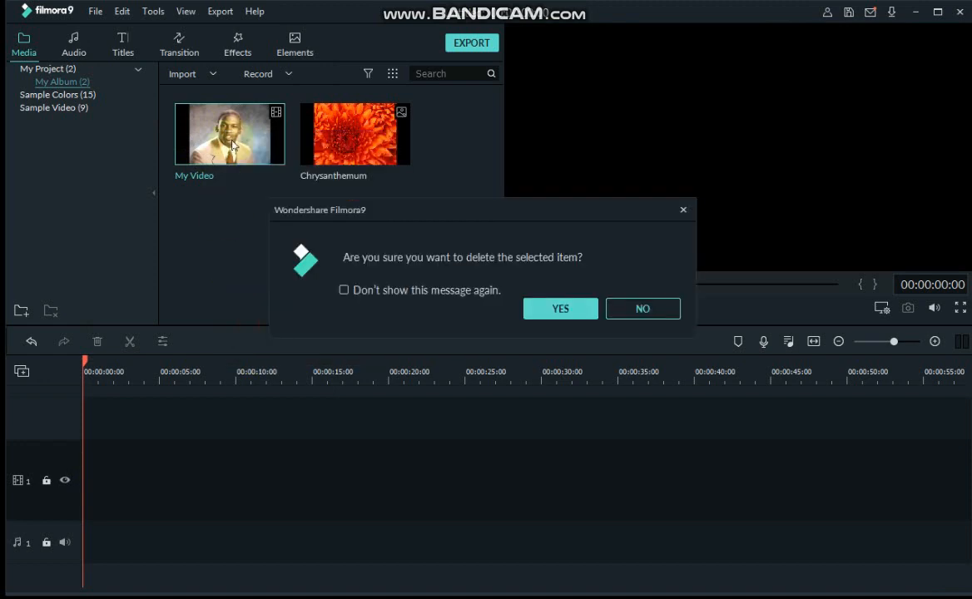
click(635, 309)
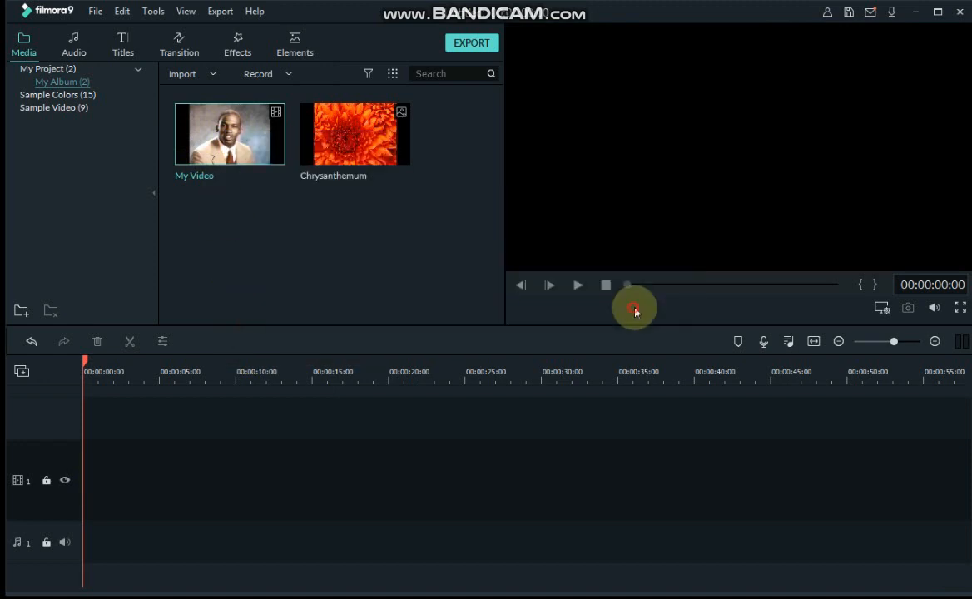
Delete My Video and the Chrysanthemum image from the project media, confirming each deletion.
right_click(247, 154)
click(269, 346)
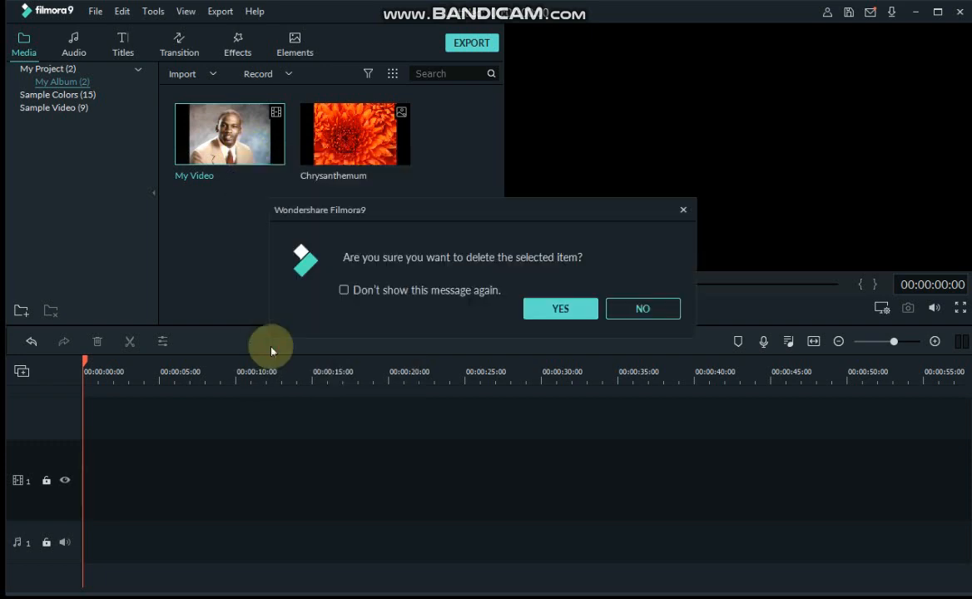
click(535, 317)
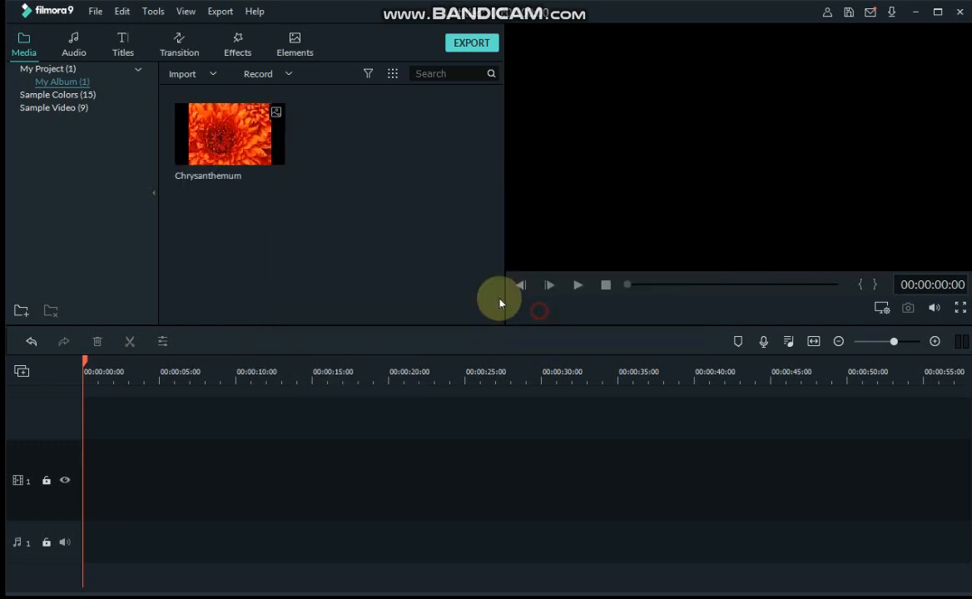
right_click(230, 148)
click(254, 339)
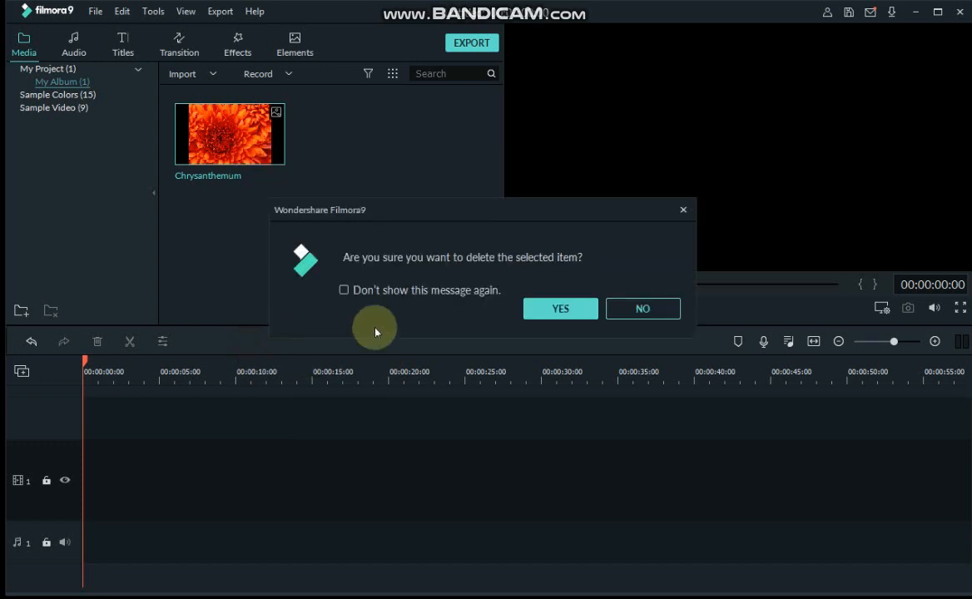
click(562, 309)
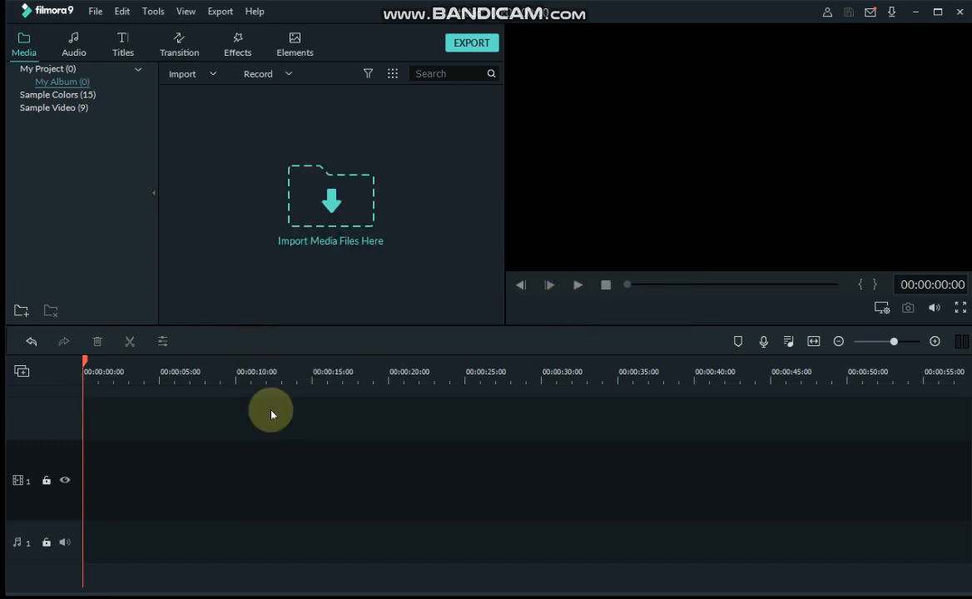